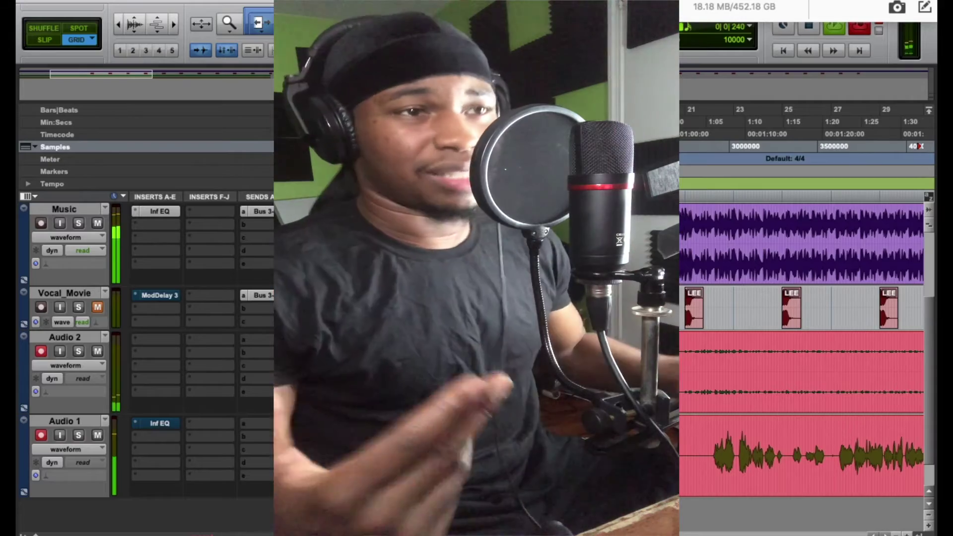
Unmute the Vocal_Movie track and lower the Music track's volume to -28.9 dB.
{"action": "scroll", "coordinate": [636, 347], "scroll_direction": "left", "scroll_amount": 5}
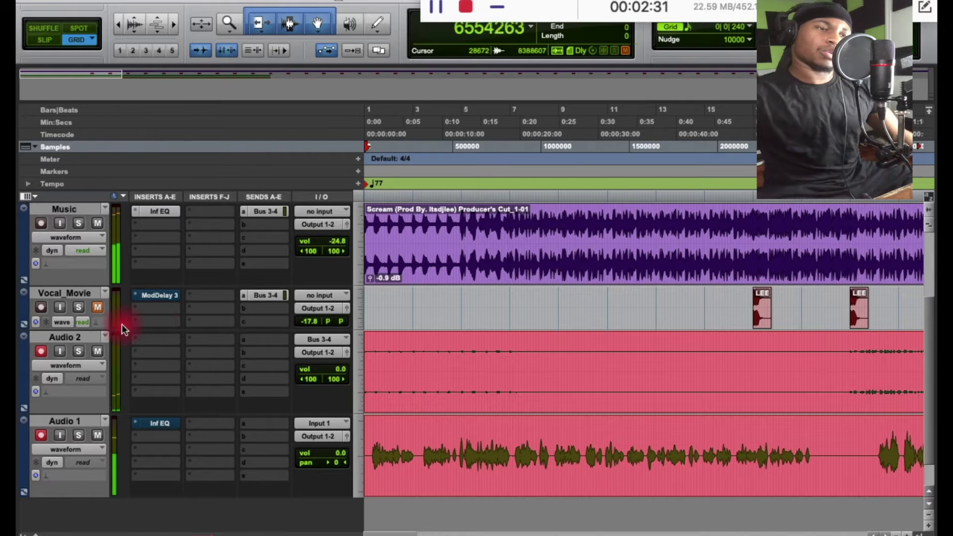
{"action": "left_click", "coordinate": [100, 310]}
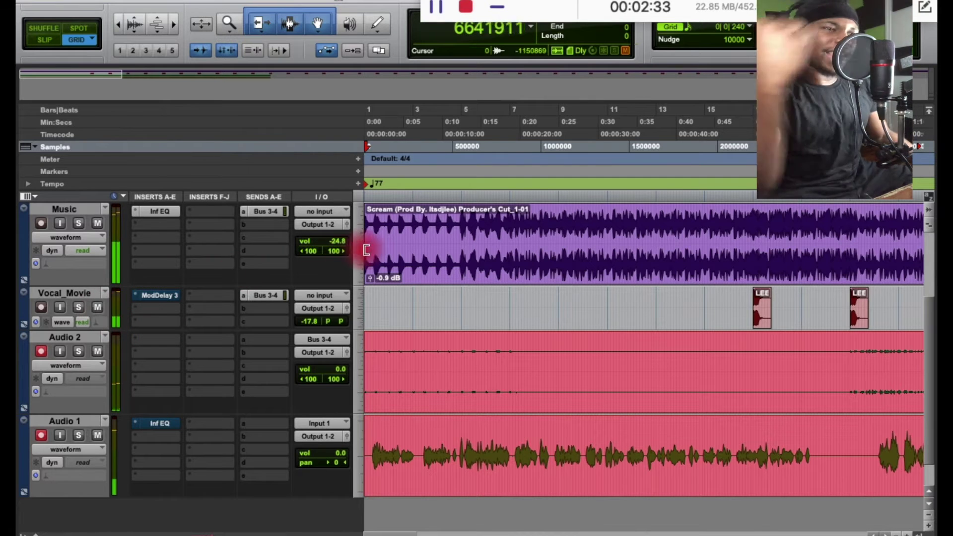
{"action": "left_click_drag", "start_coordinate": [332, 235], "coordinate": [335, 242]}
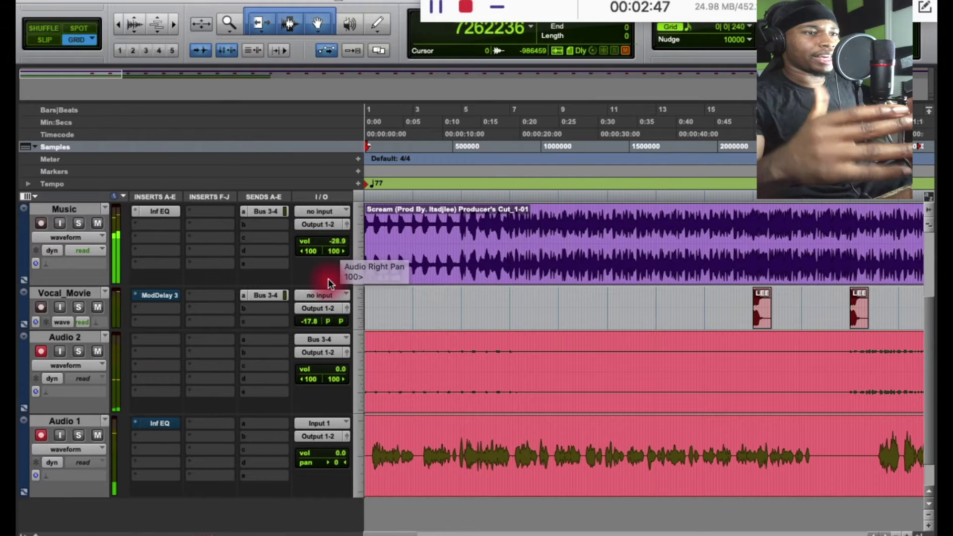
Mute the Music track and set the Vocal_Movie track's volume to -19.7 dB.
{"action": "left_click", "coordinate": [97, 223]}
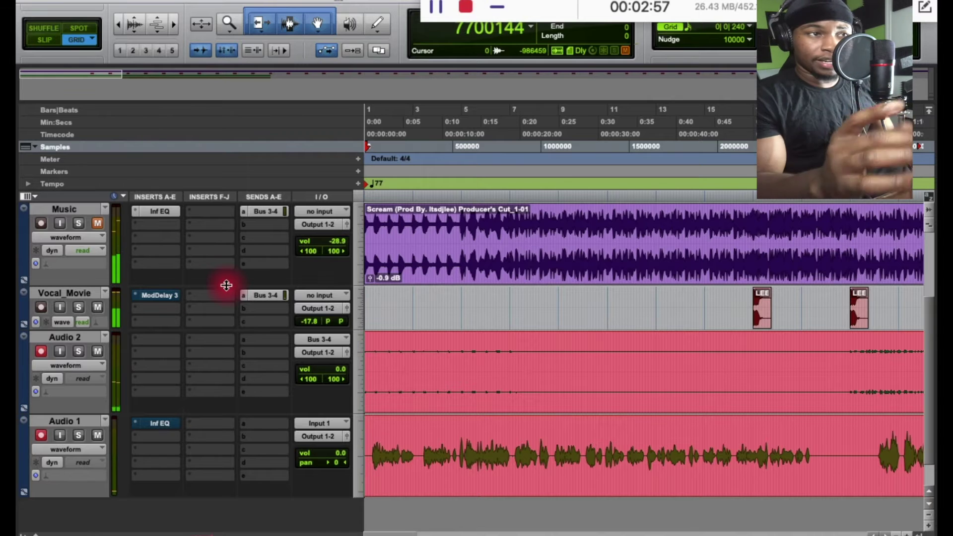
{"action": "left_click", "coordinate": [312, 320]}
{"action": "left_click_drag", "start_coordinate": [312, 321], "coordinate": [311, 323]}
Take the Mod Delay III insert on Vocal_Movie out of bypass, open it and load its factory default preset.
{"action": "left_click", "coordinate": [153, 293]}
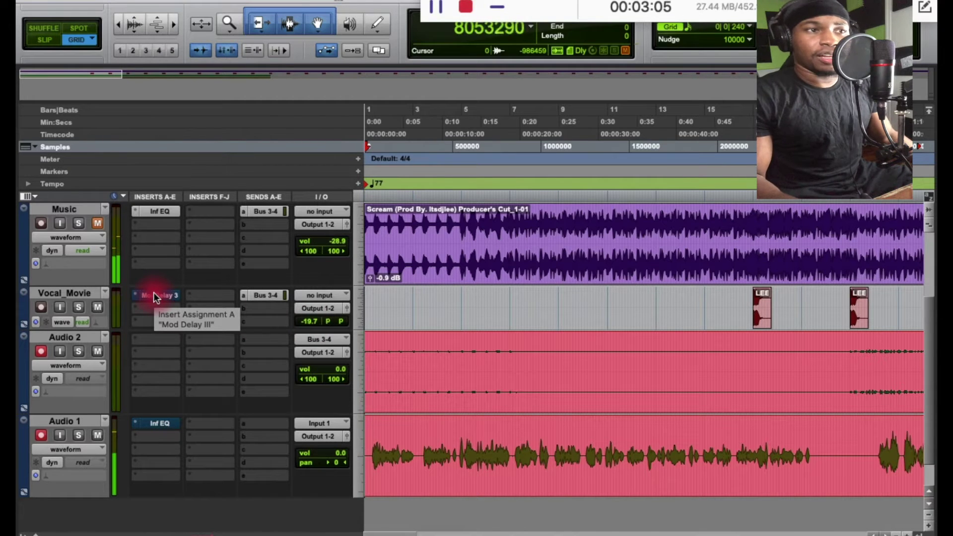
{"action": "right_click", "coordinate": [154, 294]}
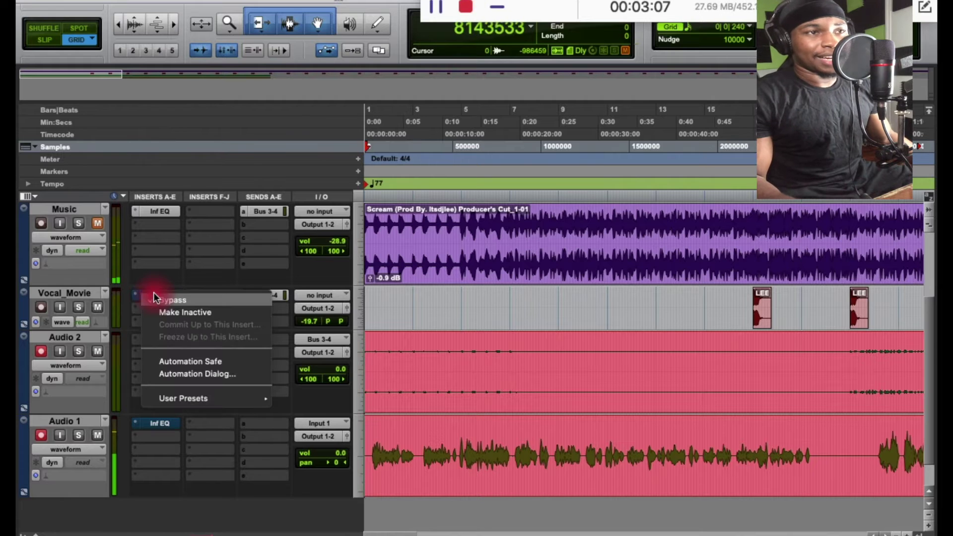
{"action": "left_click", "coordinate": [165, 294]}
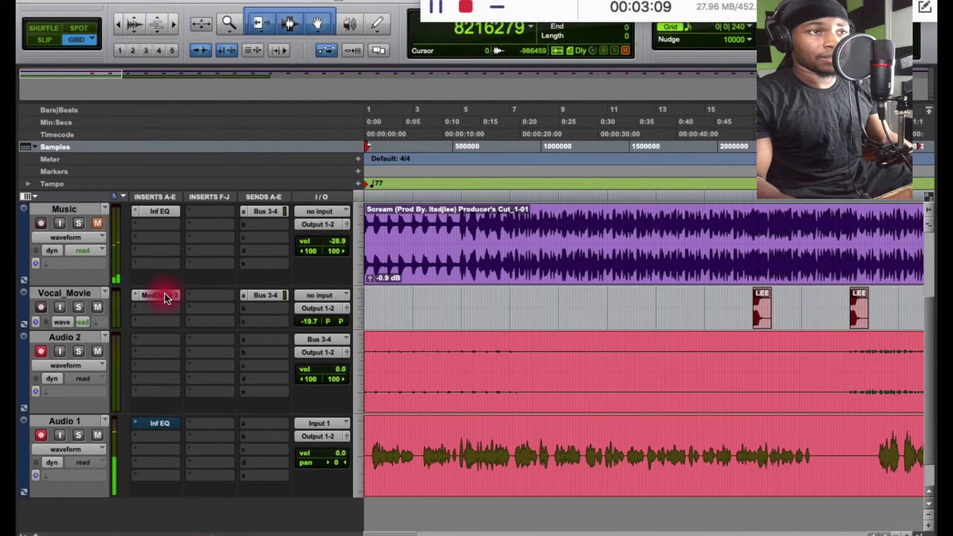
{"action": "left_click", "coordinate": [165, 294]}
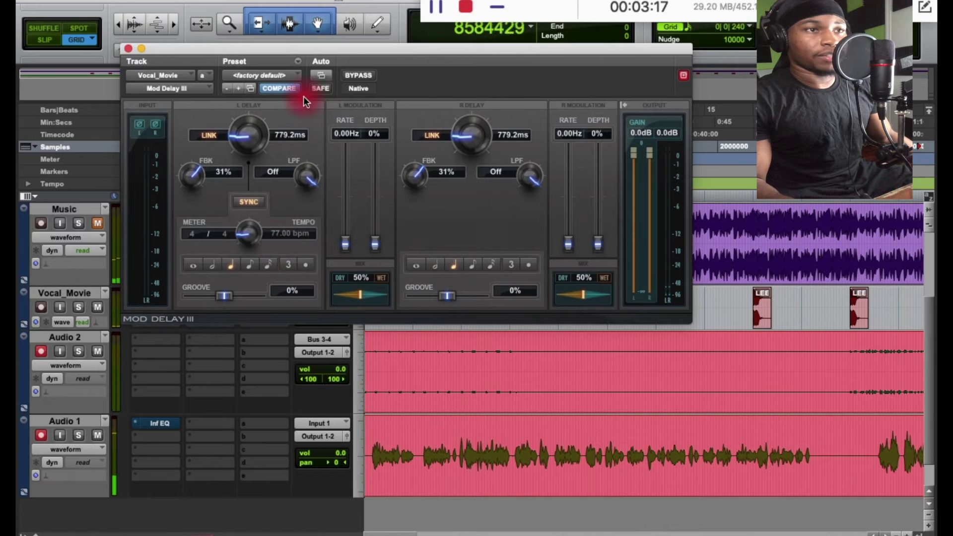
{"action": "left_click", "coordinate": [280, 75]}
{"action": "left_click", "coordinate": [280, 76]}
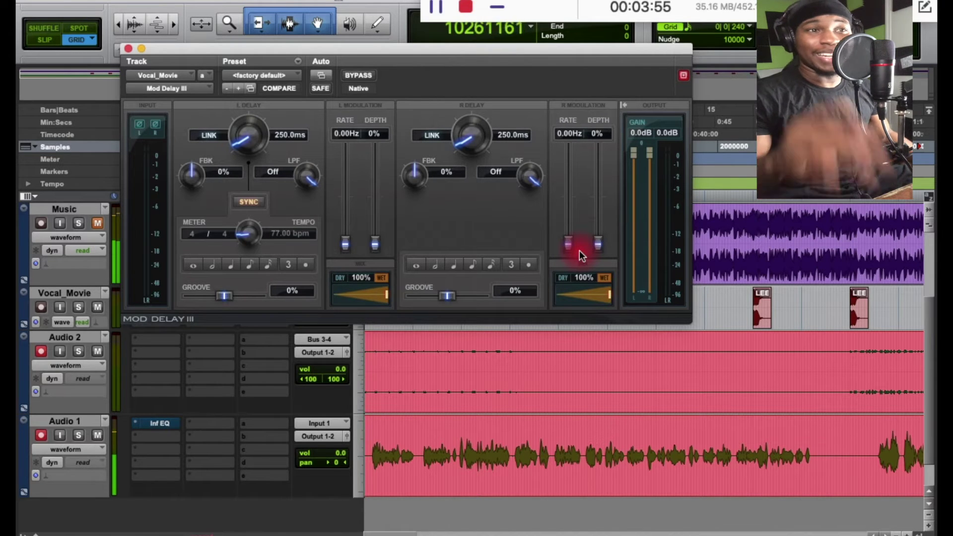
Link the left and right delays, set them to a quarter note, and set the dry/wet mix to 50%.
{"action": "left_click", "coordinate": [417, 174]}
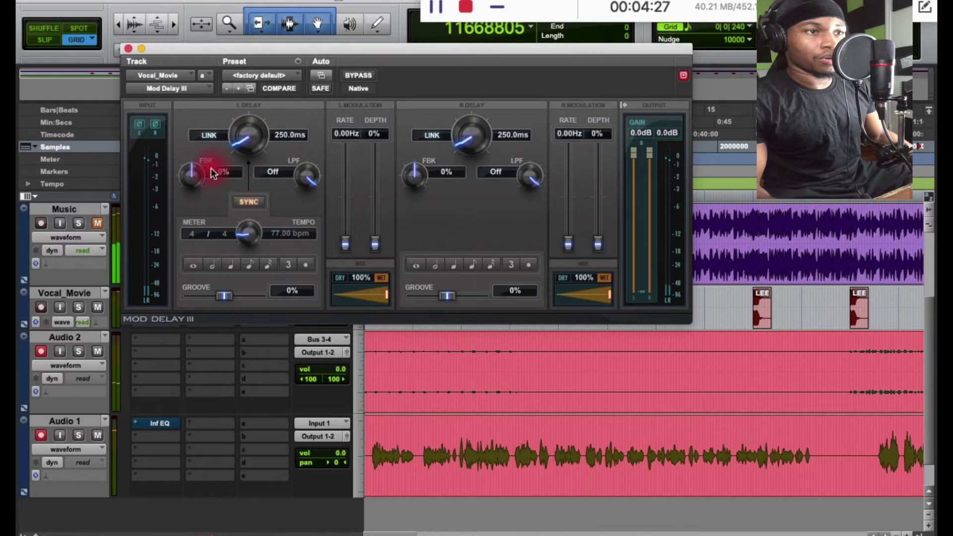
{"action": "left_click", "coordinate": [438, 139]}
{"action": "left_click", "coordinate": [206, 137]}
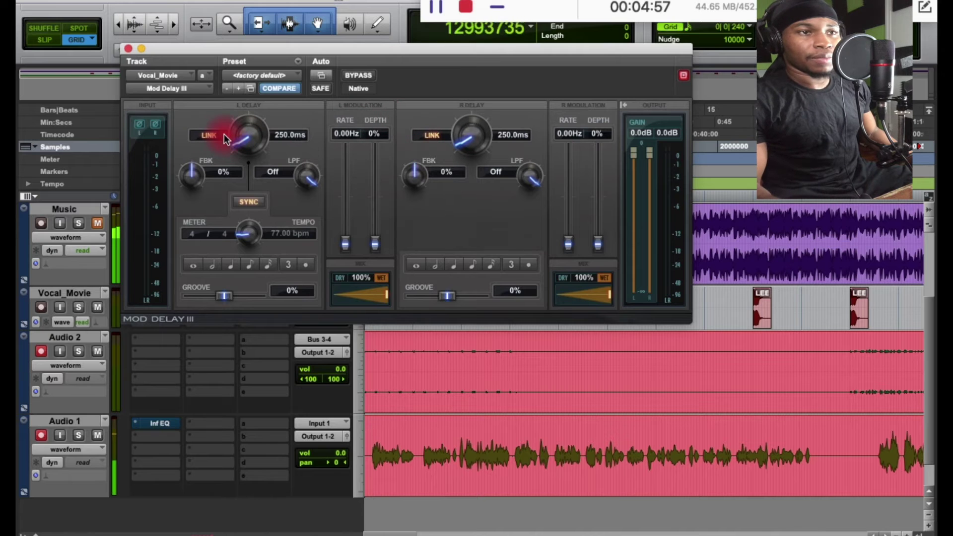
{"action": "left_click", "coordinate": [232, 265]}
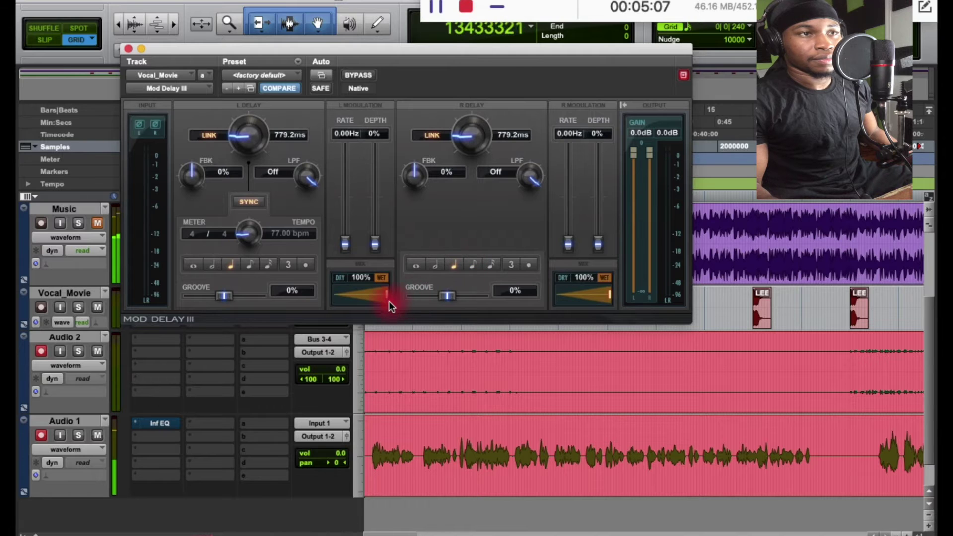
{"action": "left_click_drag", "start_coordinate": [384, 294], "coordinate": [353, 296]}
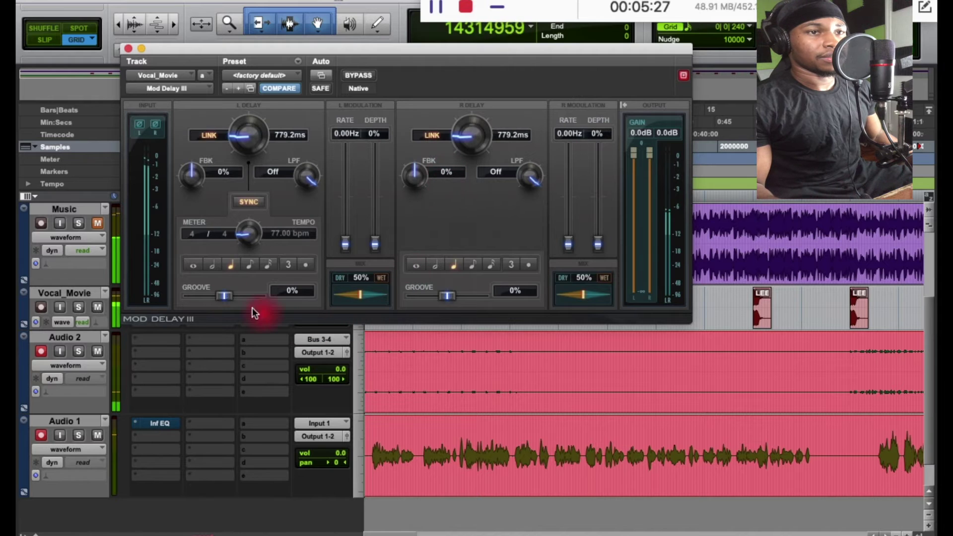
Try half-note and whole-note lengths on the linked delays, and return them to a quarter note.
{"action": "left_click", "coordinate": [212, 264]}
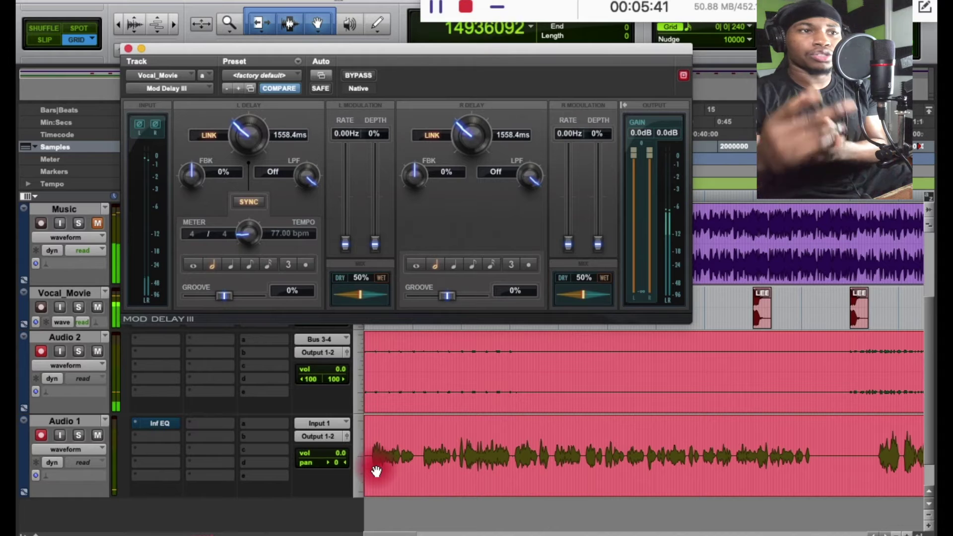
{"action": "left_click", "coordinate": [419, 266]}
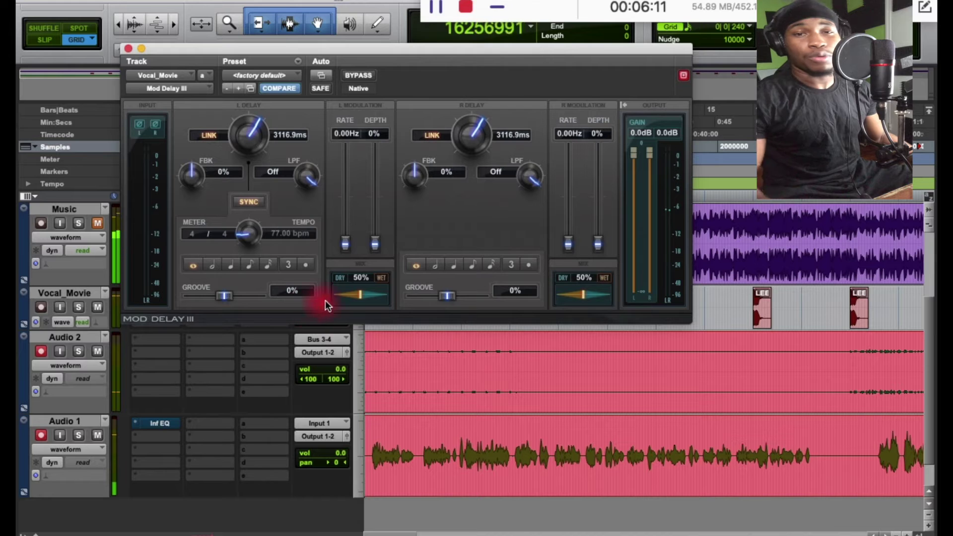
{"action": "left_click", "coordinate": [231, 266]}
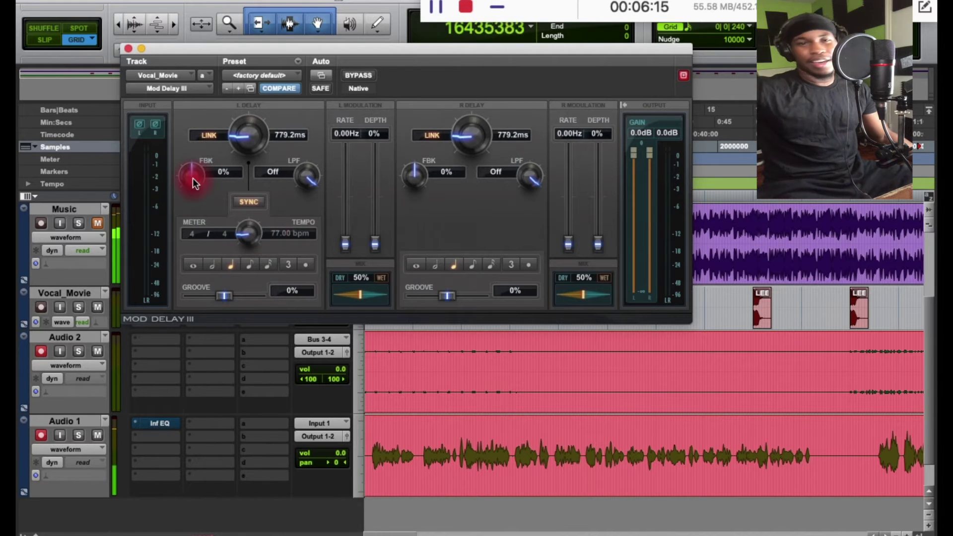
Raise the feedback of the linked delays to 20%, keeping them synced to the session tempo.
{"action": "left_click_drag", "start_coordinate": [193, 177], "coordinate": [198, 147]}
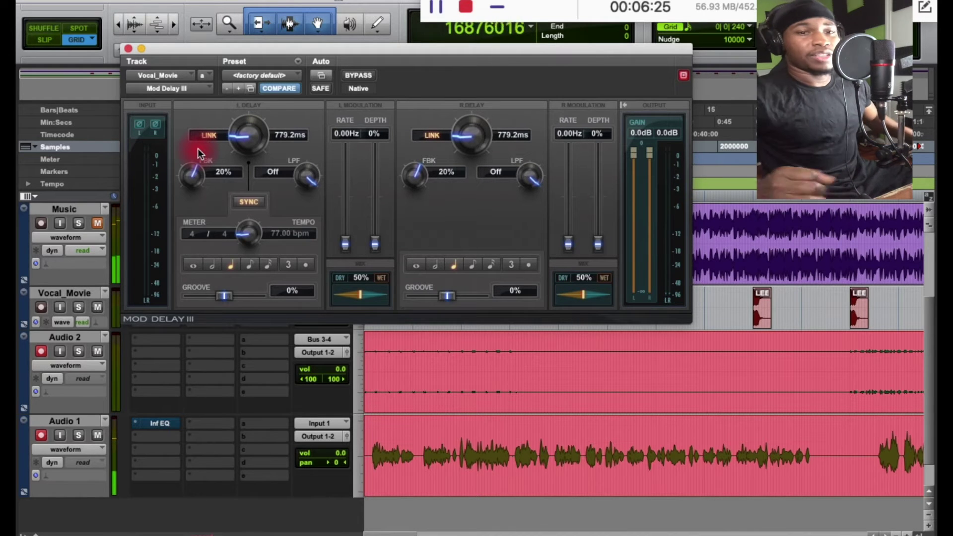
{"action": "left_click", "coordinate": [238, 202]}
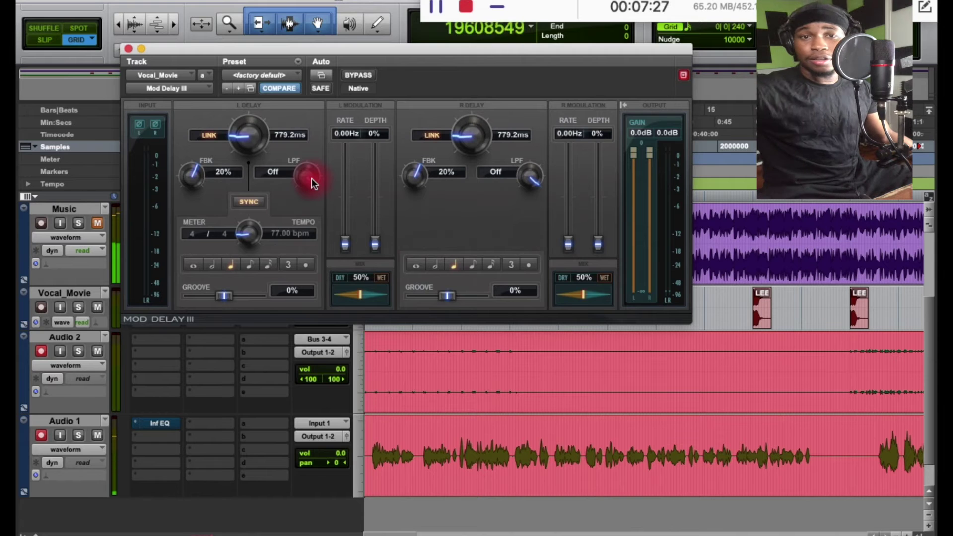
Try low-pass filter cutoffs of 387 Hz, 109 Hz and 2067 Hz on the linked delays, and return the filter to Off.
{"action": "left_click_drag", "start_coordinate": [310, 177], "coordinate": [296, 254]}
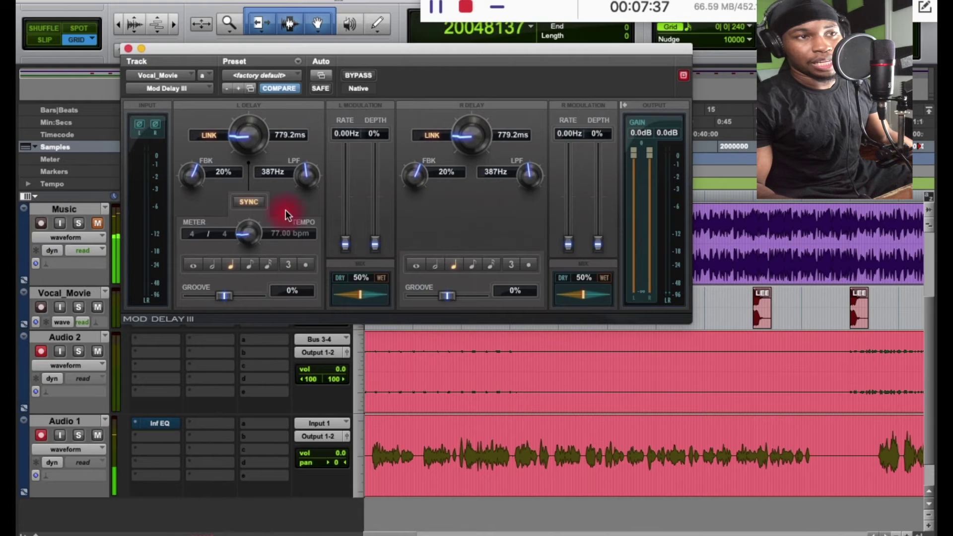
{"action": "left_click_drag", "start_coordinate": [307, 181], "coordinate": [319, 234]}
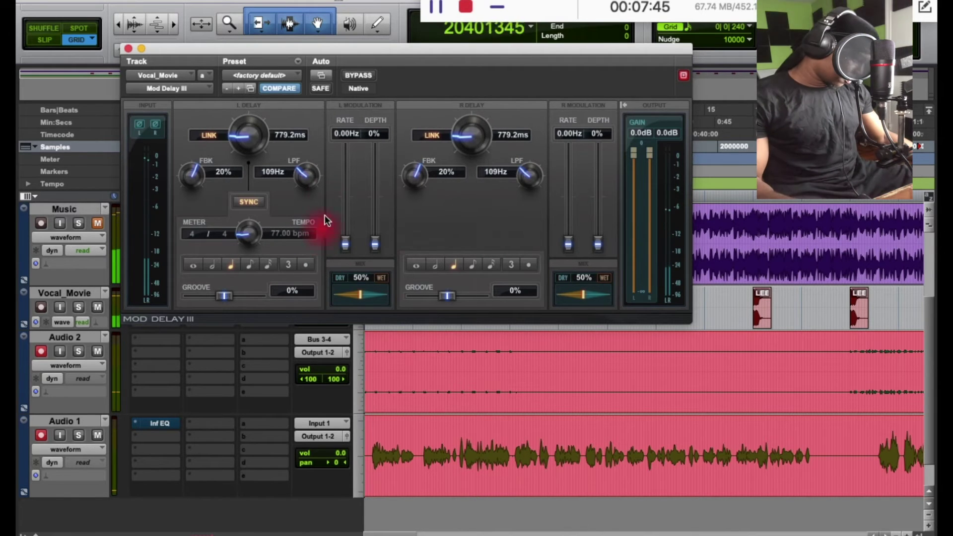
{"action": "mouse_move", "coordinate": [305, 179]}
{"action": "left_mouse_down"}
{"action": "mouse_move", "coordinate": [306, 109]}
{"action": "mouse_move", "coordinate": [305, 177]}
{"action": "left_mouse_up"}
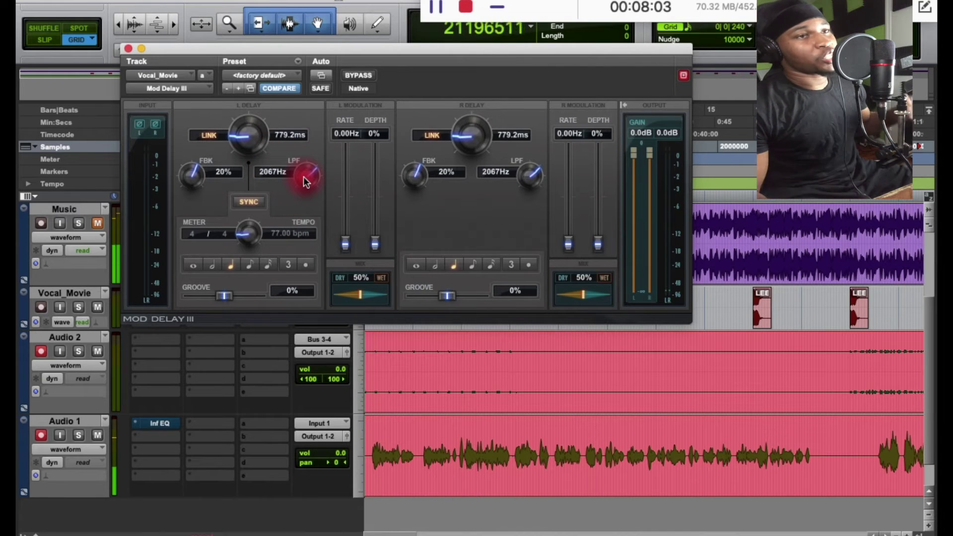
{"action": "left_click_drag", "start_coordinate": [302, 177], "coordinate": [322, 133]}
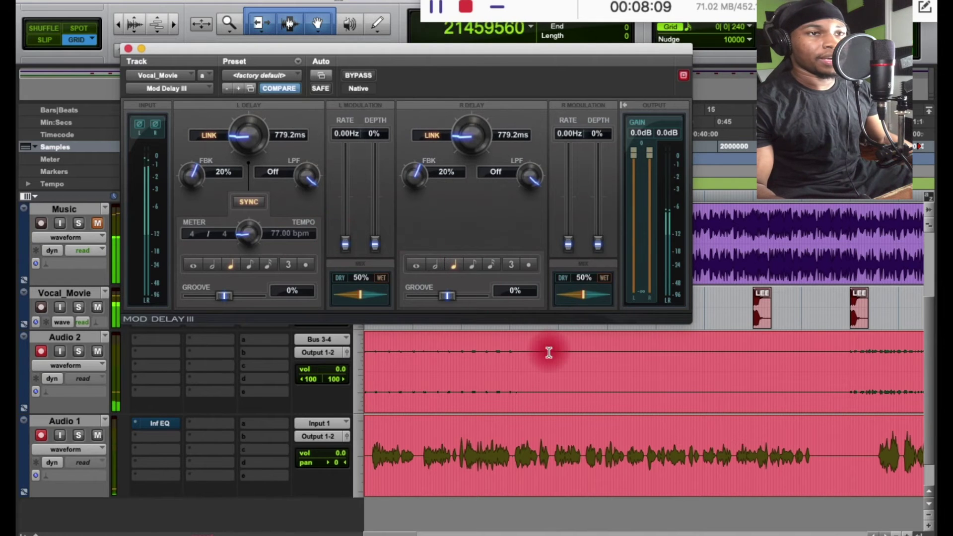
Unlink the two delay channels, and set the left delay to a half note and the right delay to a quarter note.
{"action": "left_click", "coordinate": [445, 257]}
{"action": "left_click", "coordinate": [204, 135]}
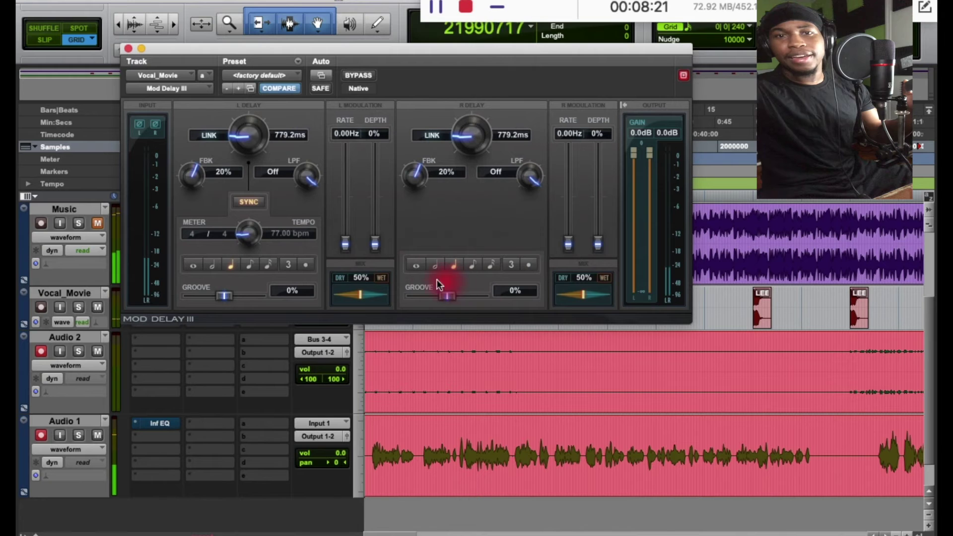
{"action": "left_click", "coordinate": [438, 264]}
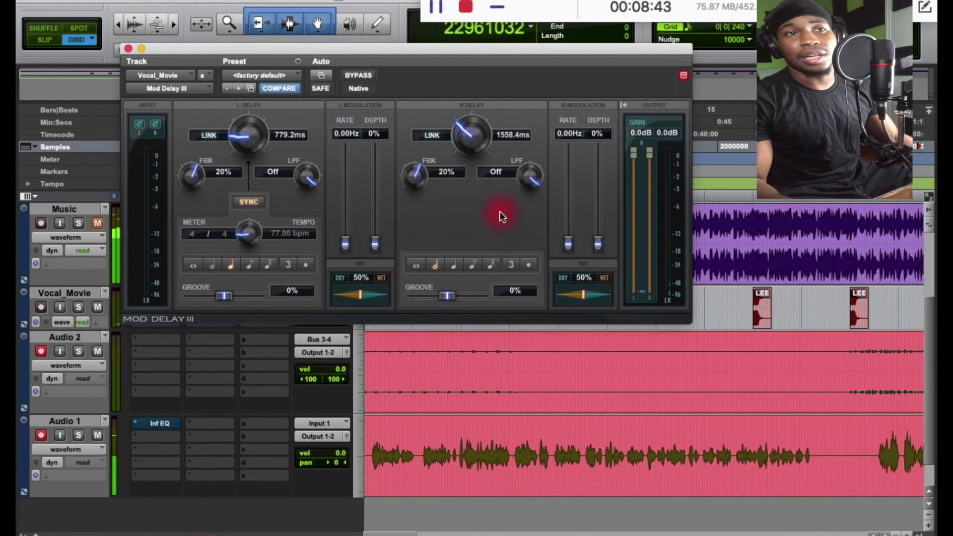
{"action": "left_click", "coordinate": [211, 264]}
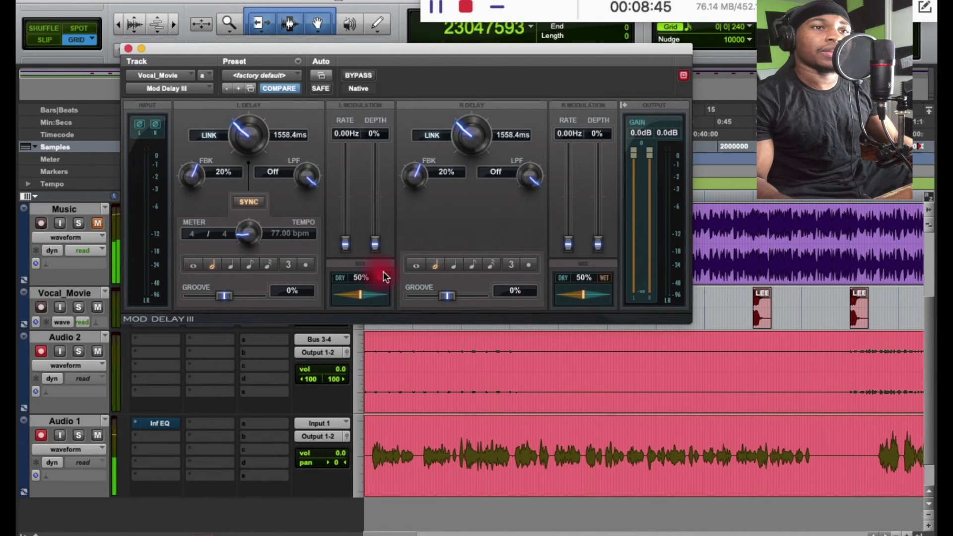
{"action": "left_click", "coordinate": [456, 264]}
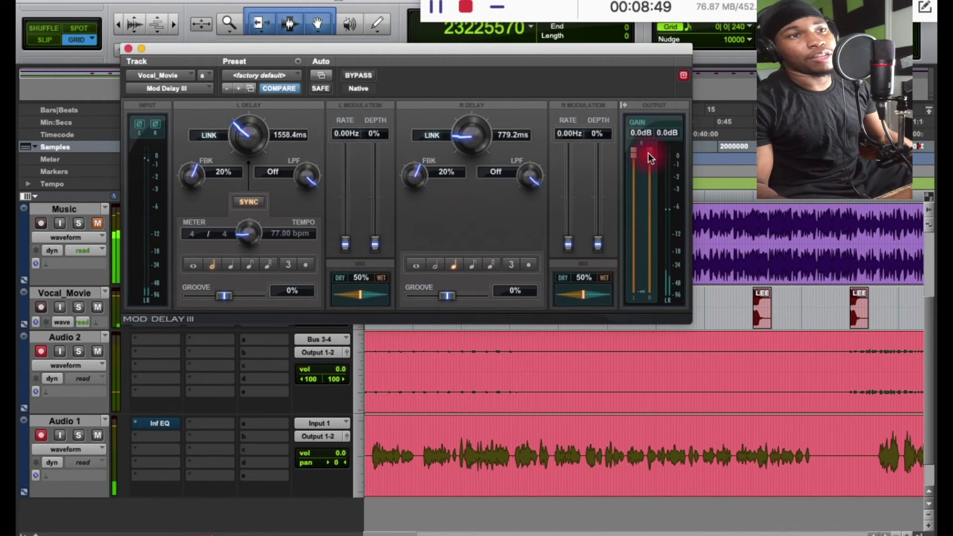
Lower the output gain to -1.5 dB left and -2.4 dB right, and set the right delay's low-pass filter to 1302 Hz.
{"action": "left_click_drag", "start_coordinate": [648, 153], "coordinate": [649, 192]}
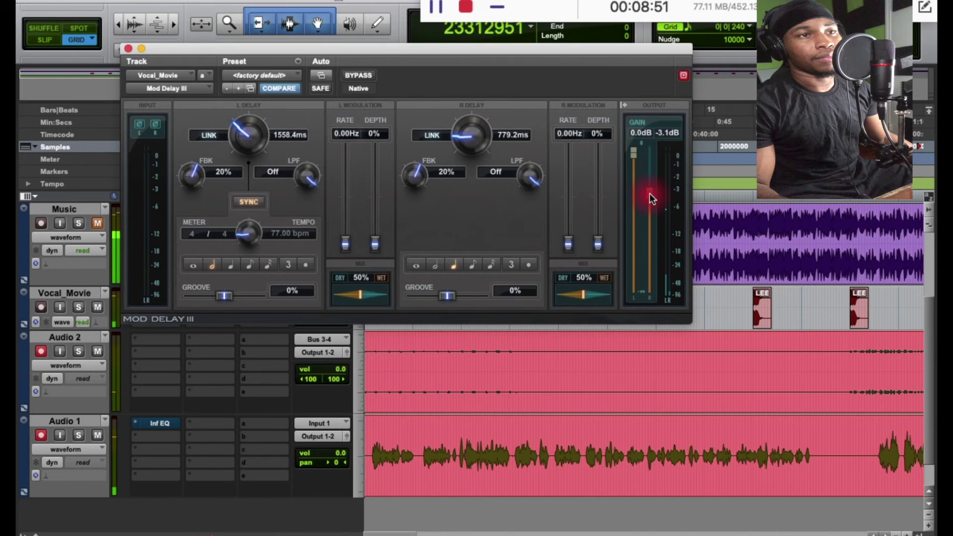
{"action": "left_click_drag", "start_coordinate": [635, 157], "coordinate": [647, 183]}
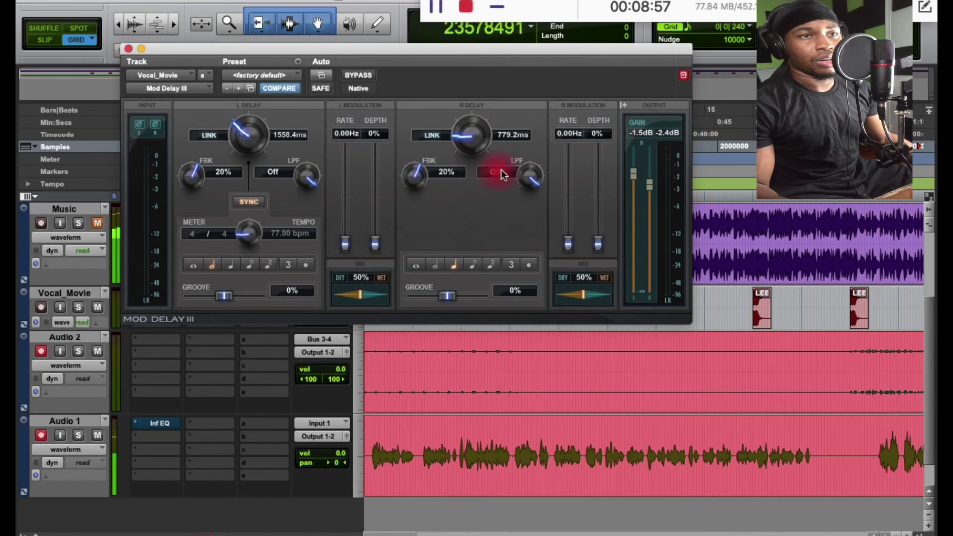
{"action": "left_click_drag", "start_coordinate": [529, 176], "coordinate": [502, 212]}
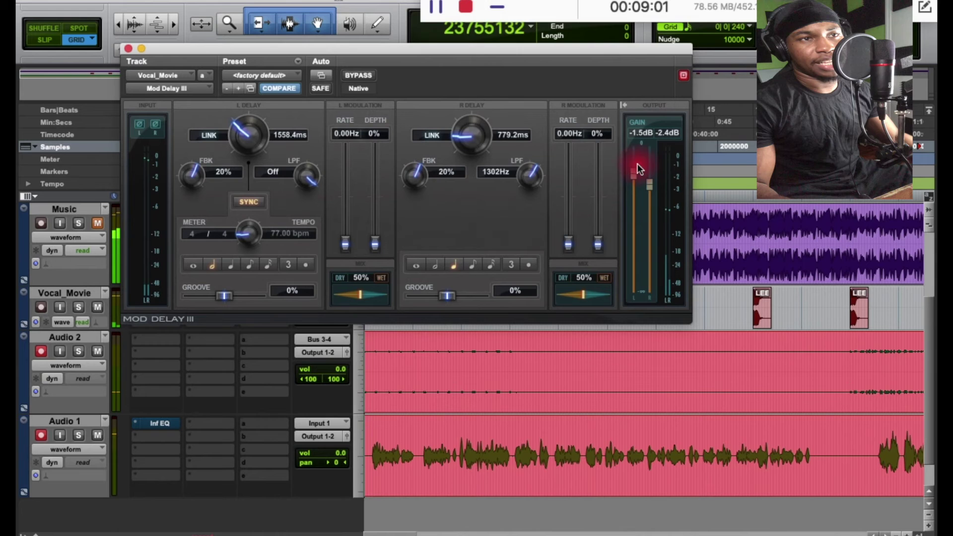
Switch the low-pass filtering from the right delay to the left at 603 Hz, and set the right output gain to -0.8 dB.
{"action": "left_click_drag", "start_coordinate": [523, 172], "coordinate": [531, 88]}
{"action": "left_click_drag", "start_coordinate": [306, 174], "coordinate": [298, 242]}
{"action": "left_click", "coordinate": [648, 181]}
{"action": "mouse_move", "coordinate": [648, 181]}
{"action": "left_mouse_down"}
{"action": "mouse_move", "coordinate": [647, 154]}
{"action": "mouse_move", "coordinate": [645, 162]}
{"action": "left_mouse_up"}
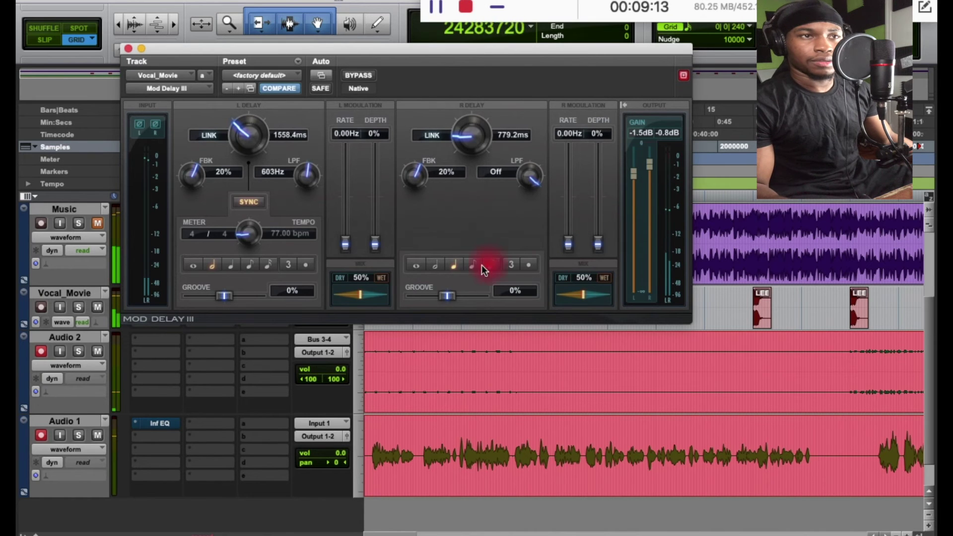
Set the right delay to a half note and the left to a quarter note, with output gains of -4.0 dB right and -0.9 dB left.
{"action": "left_click", "coordinate": [431, 263]}
{"action": "left_click", "coordinate": [231, 264]}
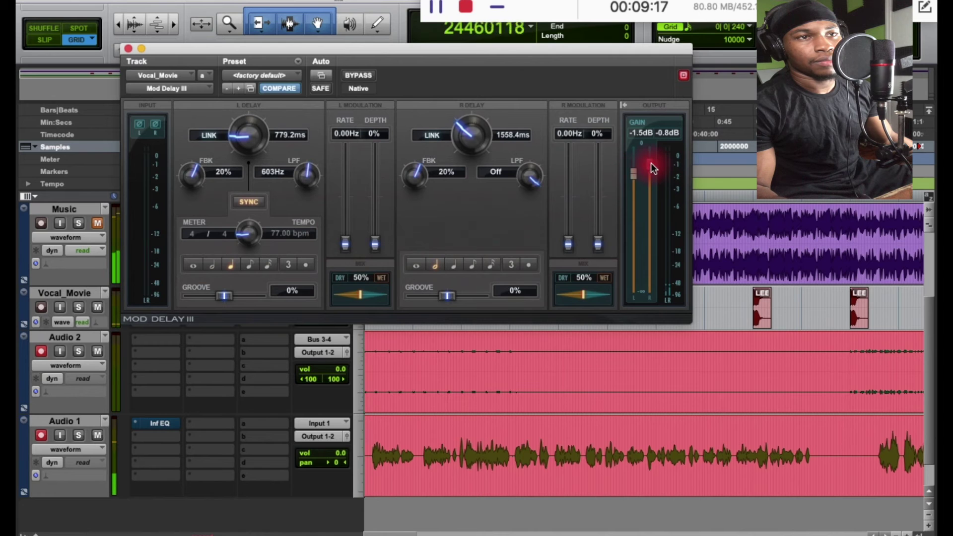
{"action": "mouse_move", "coordinate": [650, 163]}
{"action": "left_mouse_down"}
{"action": "mouse_move", "coordinate": [648, 196]}
{"action": "mouse_move", "coordinate": [636, 168]}
{"action": "left_mouse_up"}
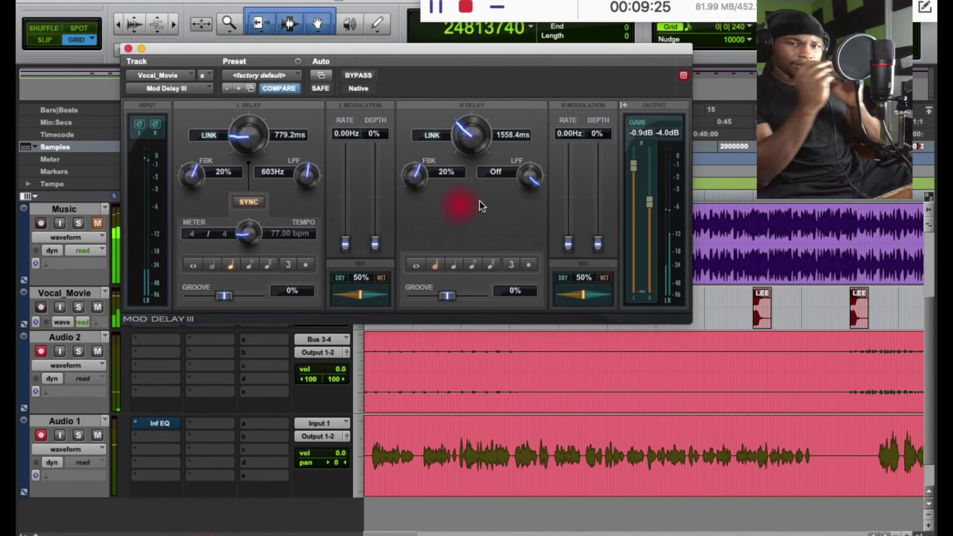
Set the low-pass filter to 1490 Hz on the right delay and 5843 Hz on the left delay.
{"action": "left_click_drag", "start_coordinate": [529, 179], "coordinate": [356, 196]}
{"action": "left_click_drag", "start_coordinate": [308, 175], "coordinate": [326, 144]}
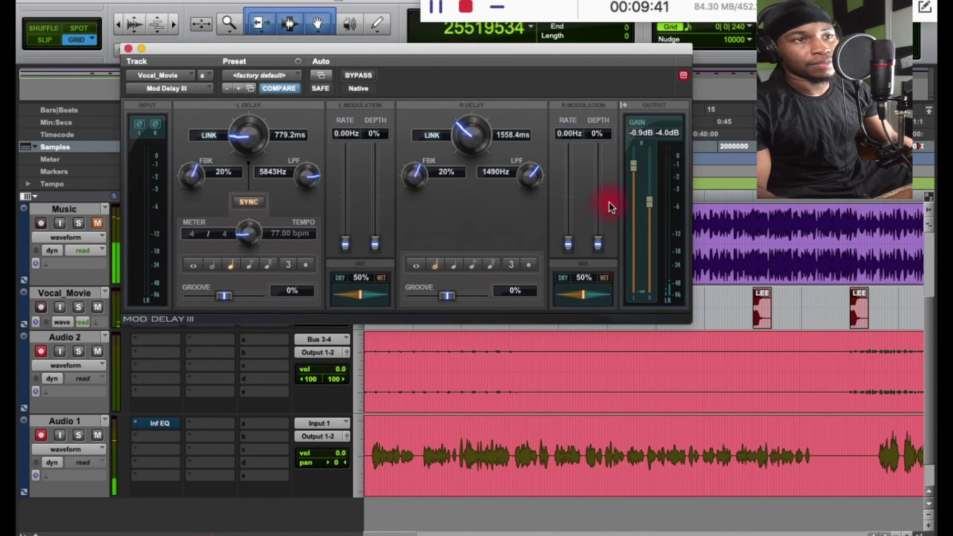
Unmute the Music track and close the Mod Delay III plug-in window.
{"action": "left_click", "coordinate": [97, 223]}
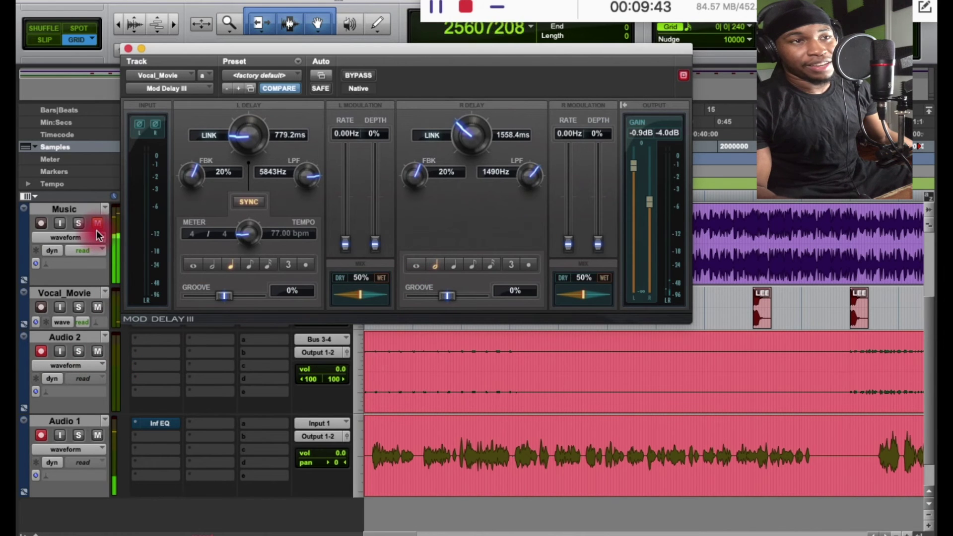
{"action": "left_click", "coordinate": [129, 49]}
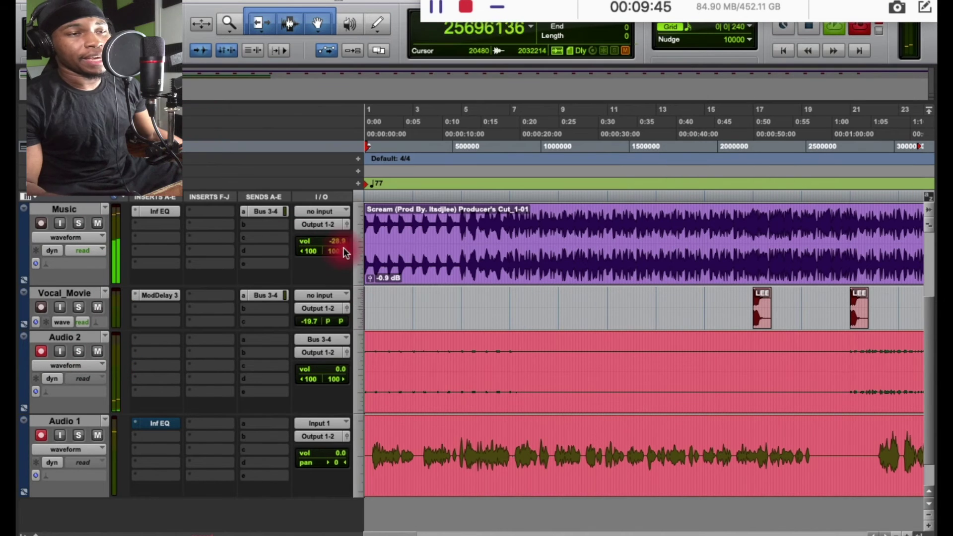
Set the Music track's volume to -4.0 dB and the Vocal_Movie track's volume to -23.6 dB.
{"action": "mouse_move", "coordinate": [339, 238]}
{"action": "left_mouse_down"}
{"action": "mouse_move", "coordinate": [346, 209]}
{"action": "mouse_move", "coordinate": [338, 246]}
{"action": "left_mouse_up"}
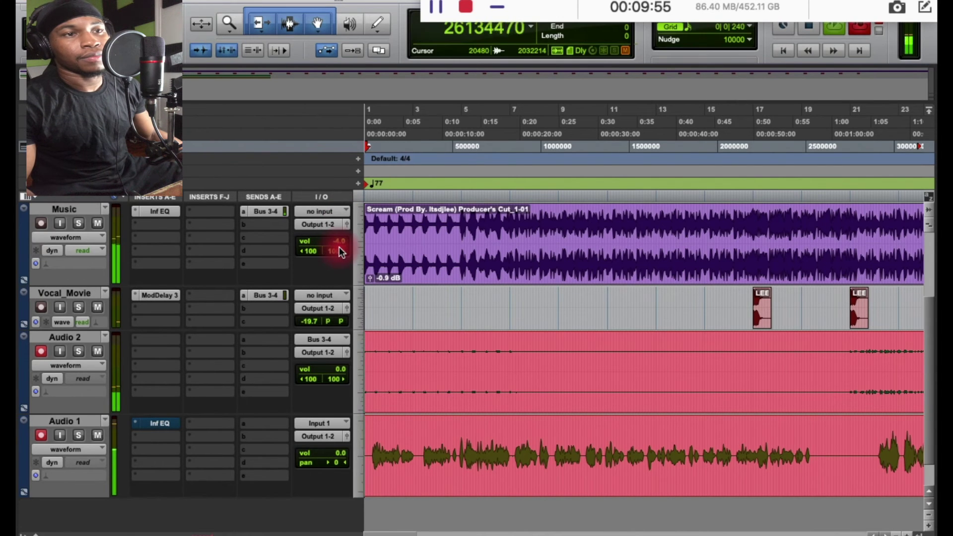
{"action": "left_click_drag", "start_coordinate": [311, 320], "coordinate": [308, 328]}
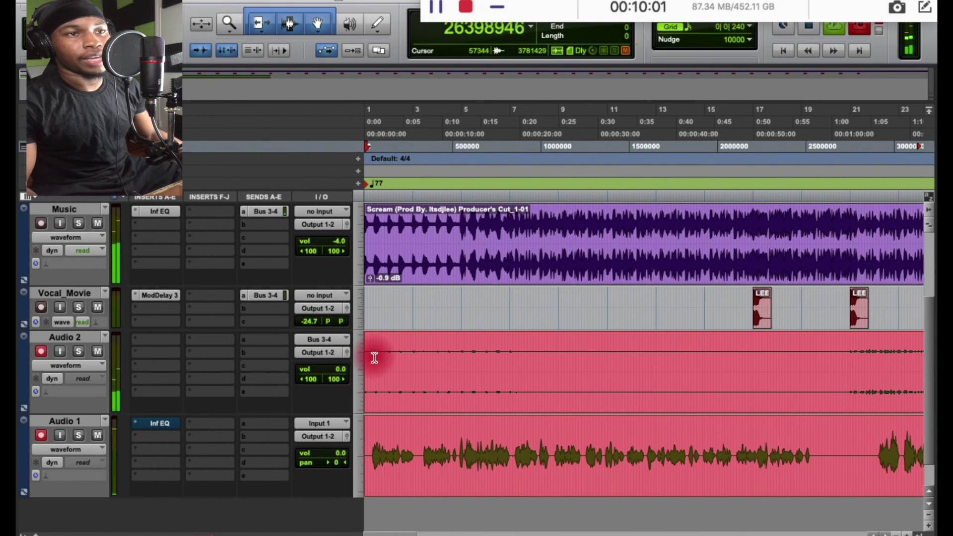
{"action": "left_click_drag", "start_coordinate": [312, 323], "coordinate": [311, 323]}
Duplicate the Music track's clip so a copy starts directly at the end of the original, at bar 205.
{"action": "left_click_drag", "start_coordinate": [379, 529], "coordinate": [814, 523]}
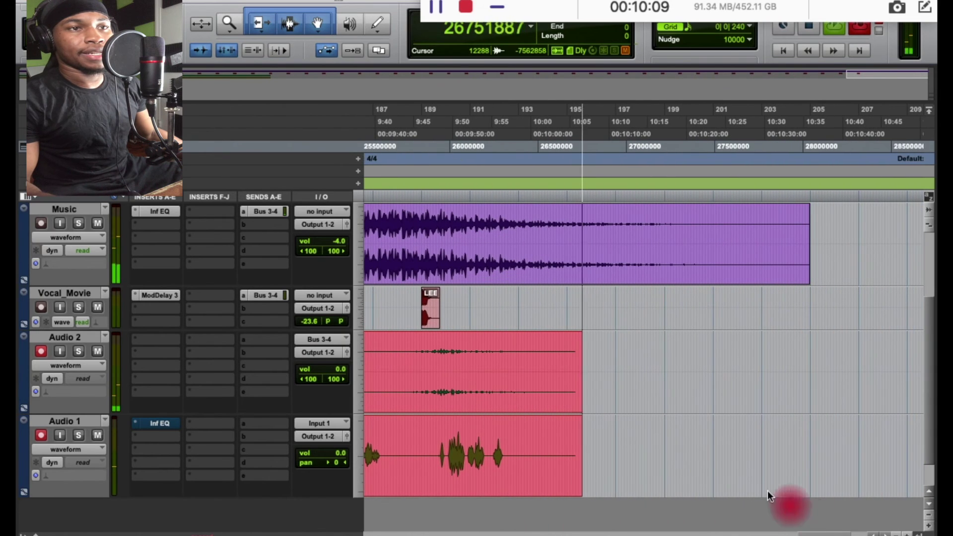
{"action": "left_click", "coordinate": [426, 256]}
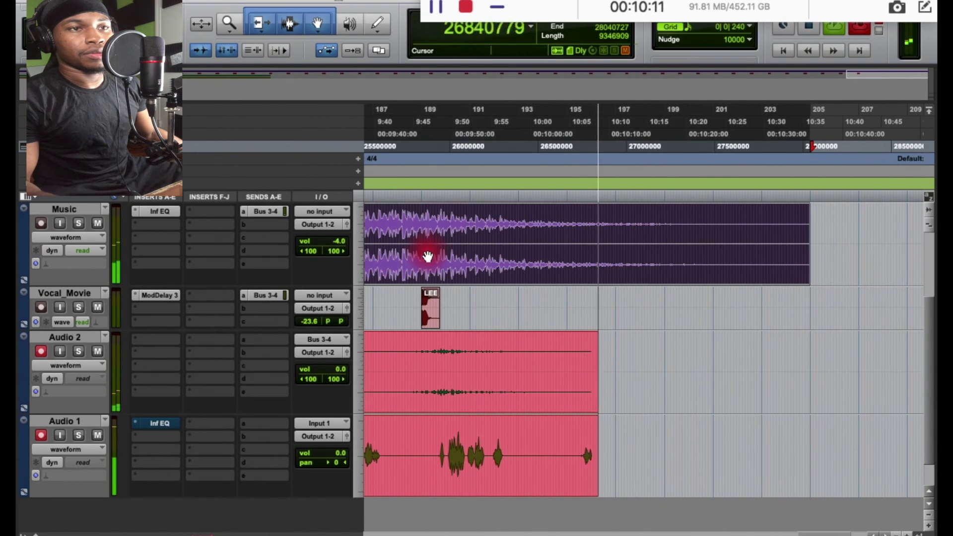
{"action": "key", "text": "super+d"}
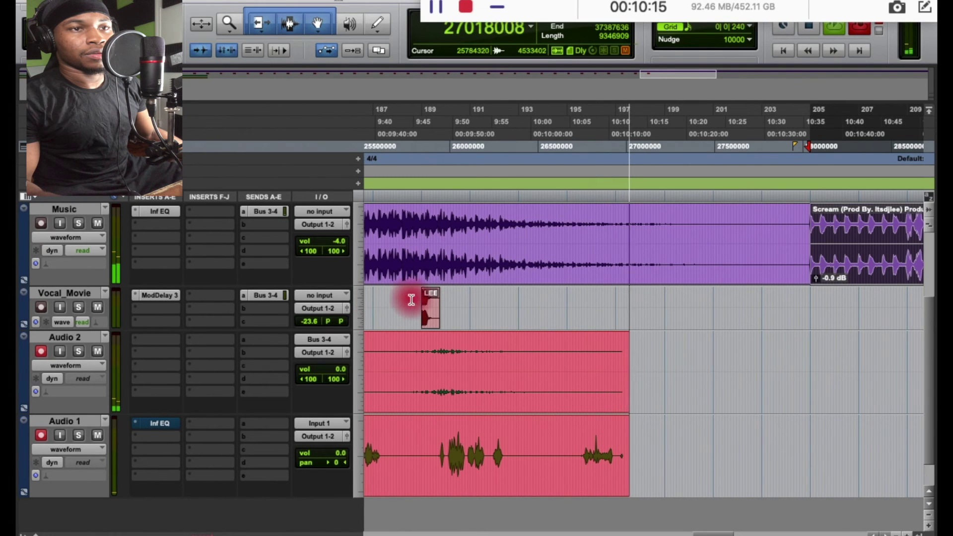
Select the last LEE vocal clip with its surrounding gaps on Vocal_Movie and duplicate it repeatedly along the copied music.
{"action": "left_click_drag", "start_coordinate": [719, 534], "coordinate": [713, 534]}
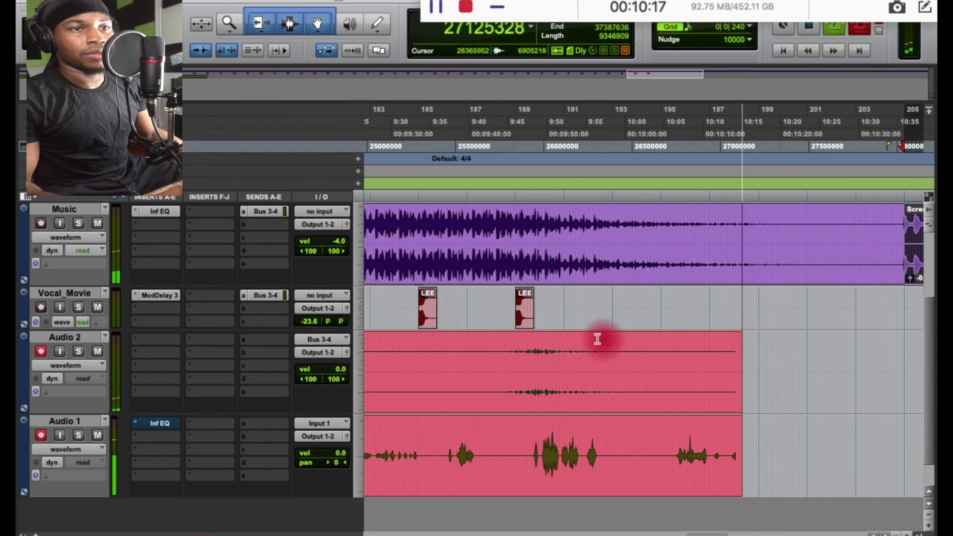
{"action": "left_click", "coordinate": [469, 306]}
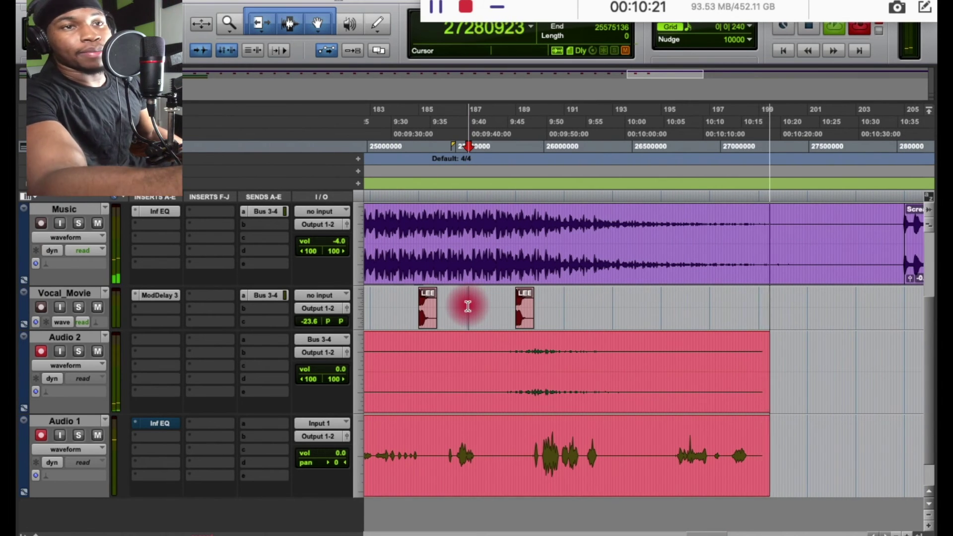
{"action": "left_click_drag", "start_coordinate": [467, 307], "coordinate": [565, 317]}
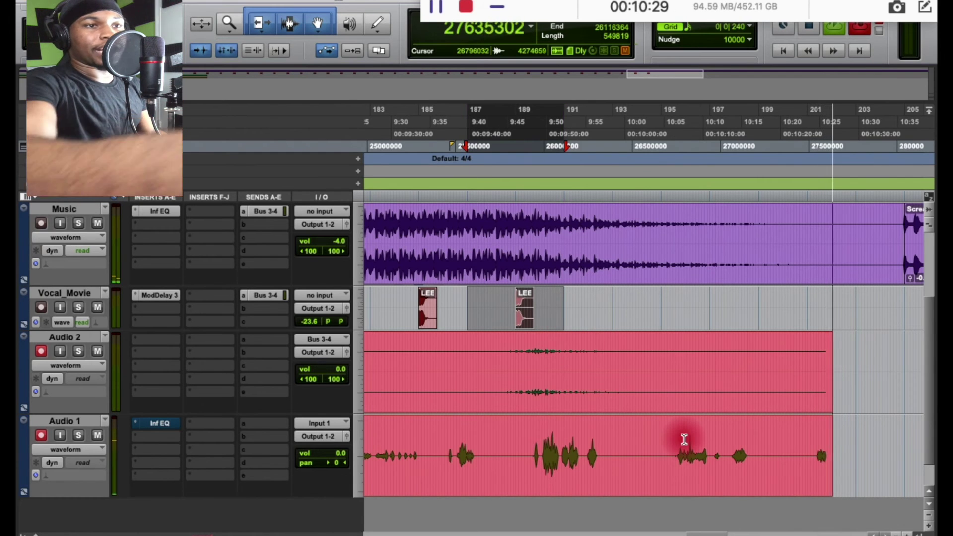
{"action": "key", "text": "ctrl+d"}
{"action": "key", "text": "ctrl+d"}
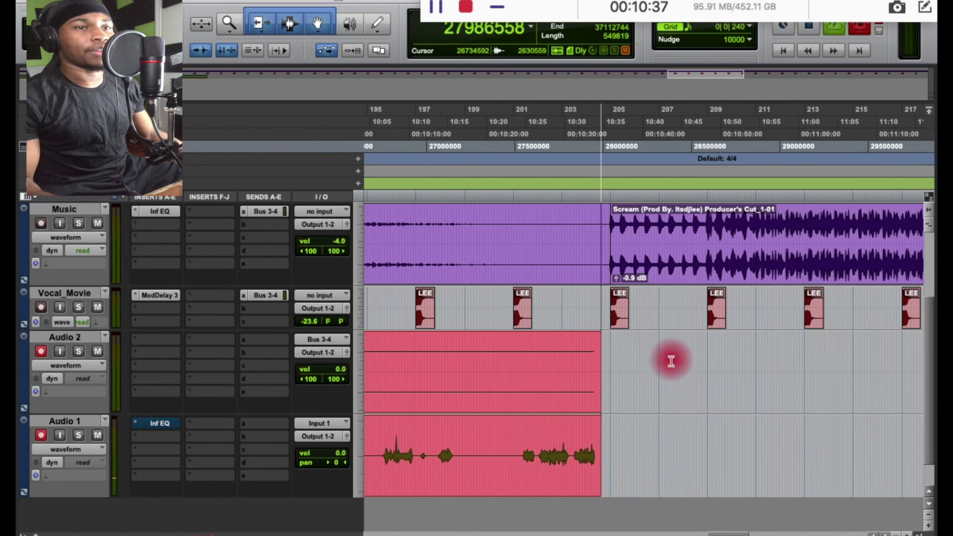
Lower the Vocal_Movie track's volume to -29.9 dB and the Music track's volume to -12.6 dB.
{"action": "scroll", "coordinate": [671, 361], "scroll_direction": "up", "scroll_amount": 4}
{"action": "scroll", "coordinate": [671, 362], "scroll_direction": "up", "scroll_amount": 3}
{"action": "scroll", "coordinate": [671, 361], "scroll_direction": "left", "scroll_amount": 6}
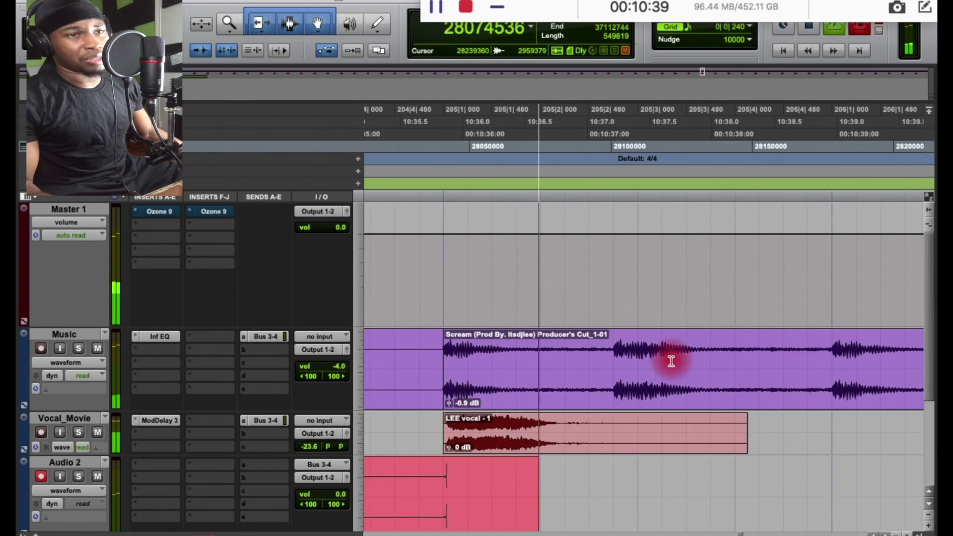
{"action": "scroll", "coordinate": [671, 362], "scroll_direction": "down", "scroll_amount": 3}
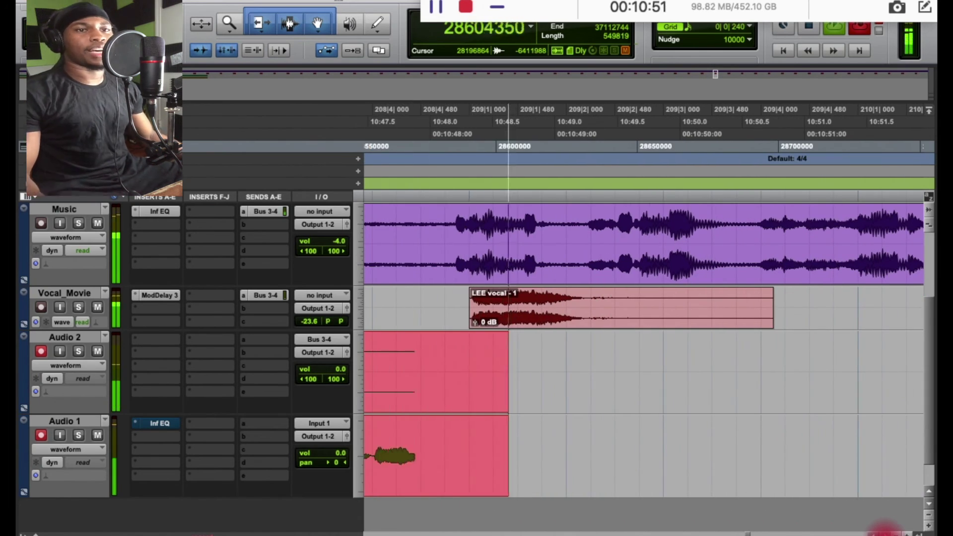
{"action": "left_click", "coordinate": [309, 321]}
{"action": "left_click_drag", "start_coordinate": [310, 325], "coordinate": [310, 328]}
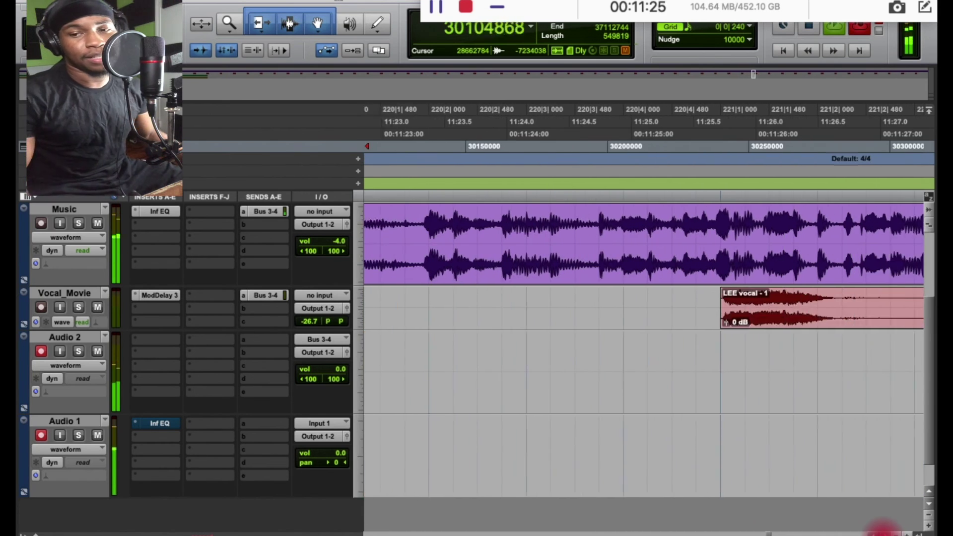
{"action": "left_click_drag", "start_coordinate": [308, 321], "coordinate": [309, 324]}
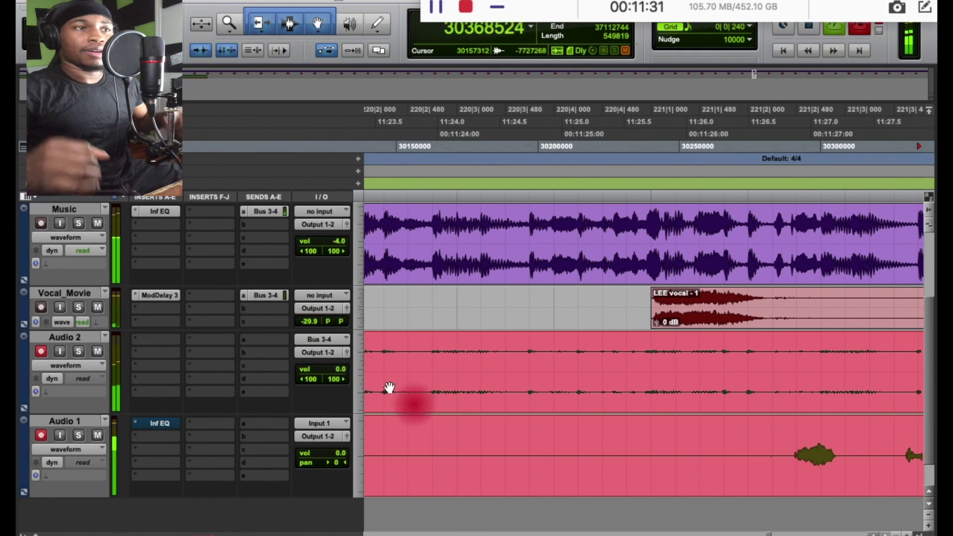
{"action": "left_click_drag", "start_coordinate": [348, 241], "coordinate": [341, 250]}
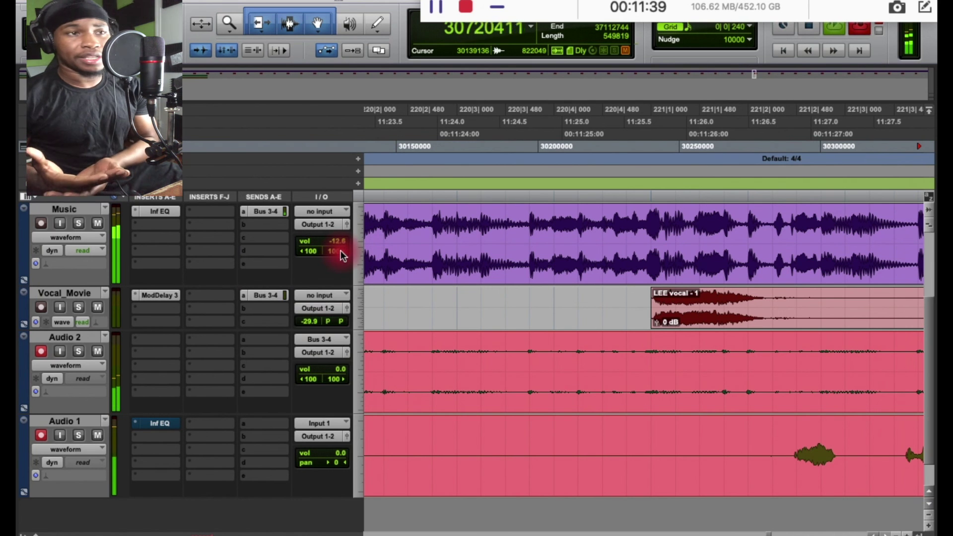